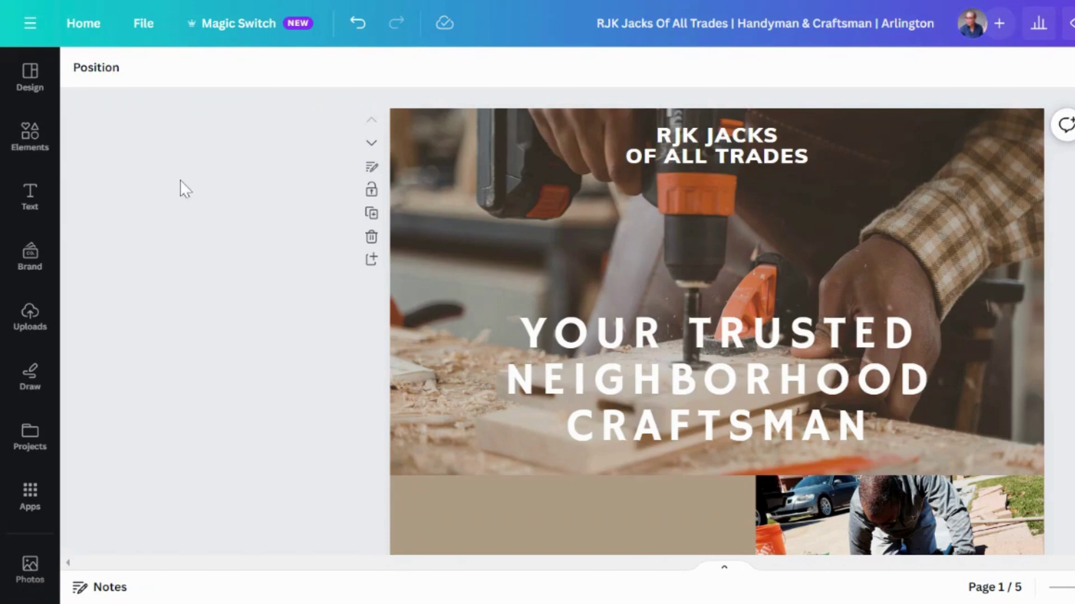
- Browse website templates in the Design panel and dismiss the add-as-new-page prompt for one
left_click(43, 142)
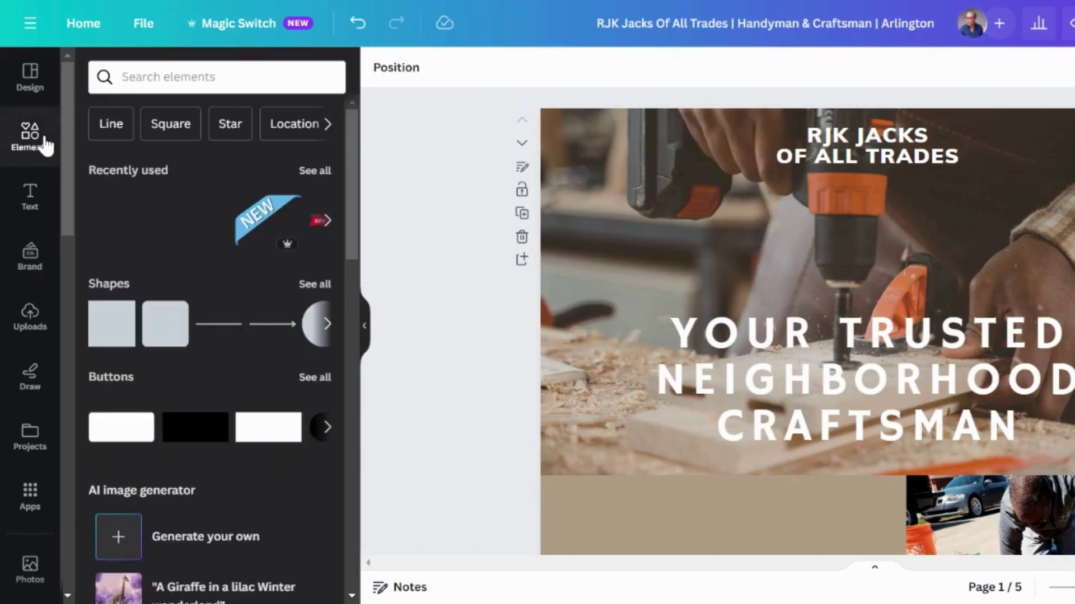
left_click(27, 90)
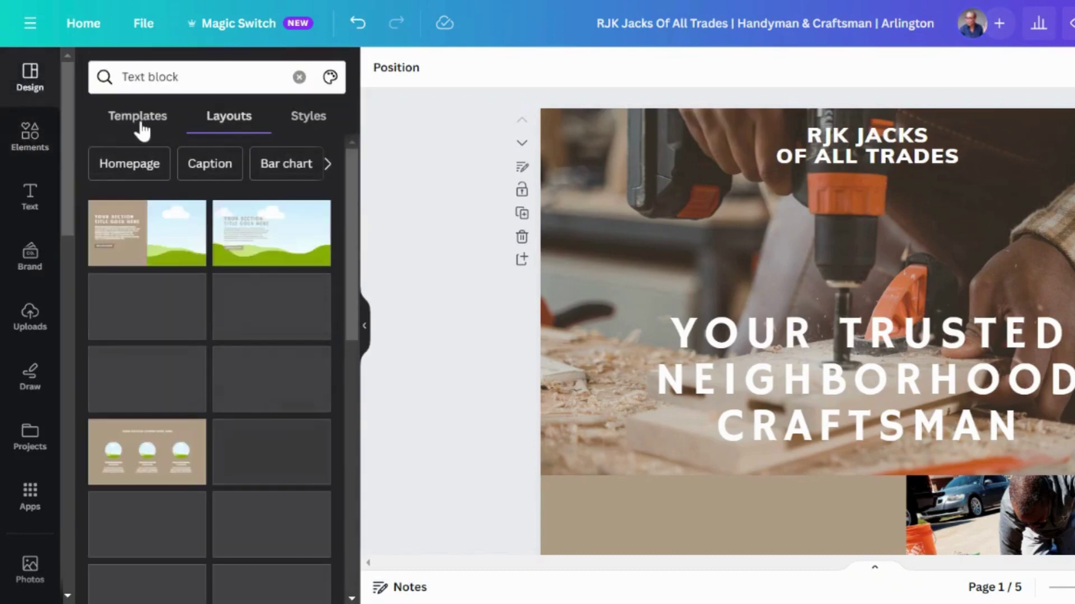
left_click(138, 117)
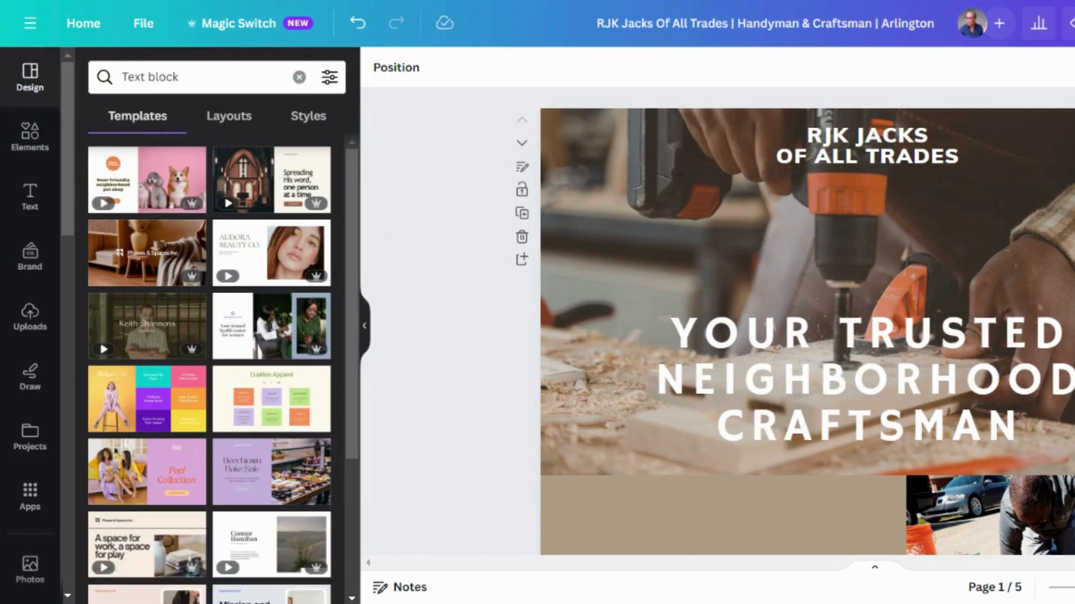
scroll(240, 336, "down", 4)
scroll(261, 361, "down", 3)
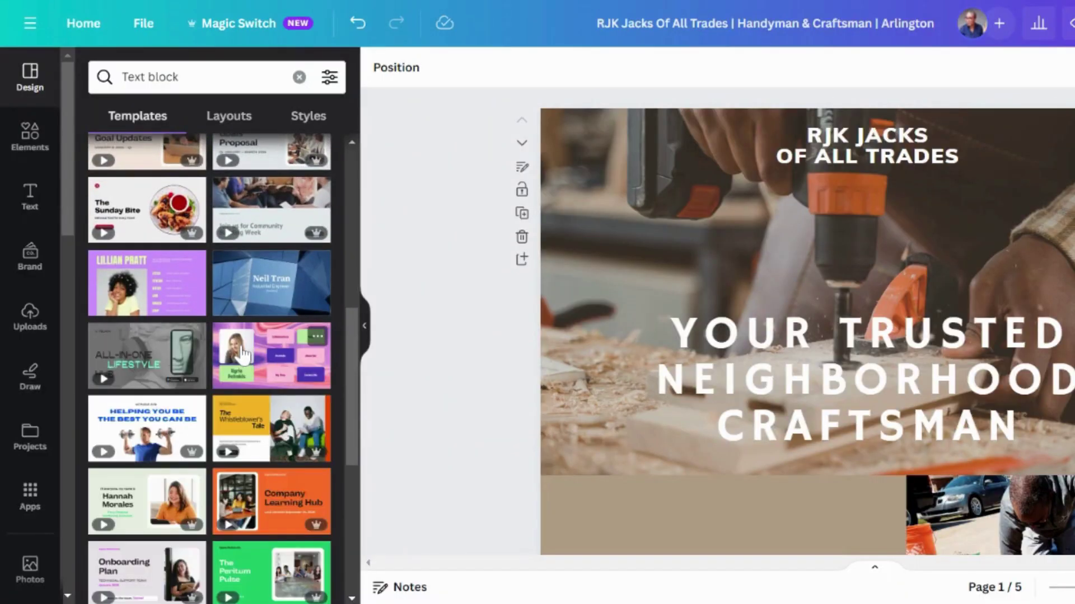
scroll(241, 355, "down", 2)
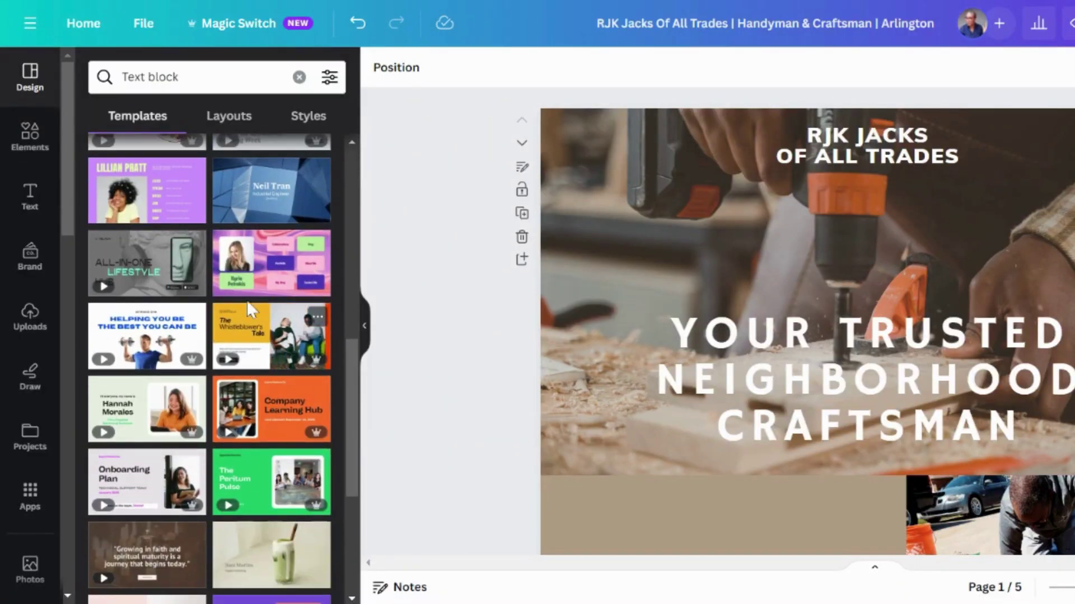
left_click(263, 290)
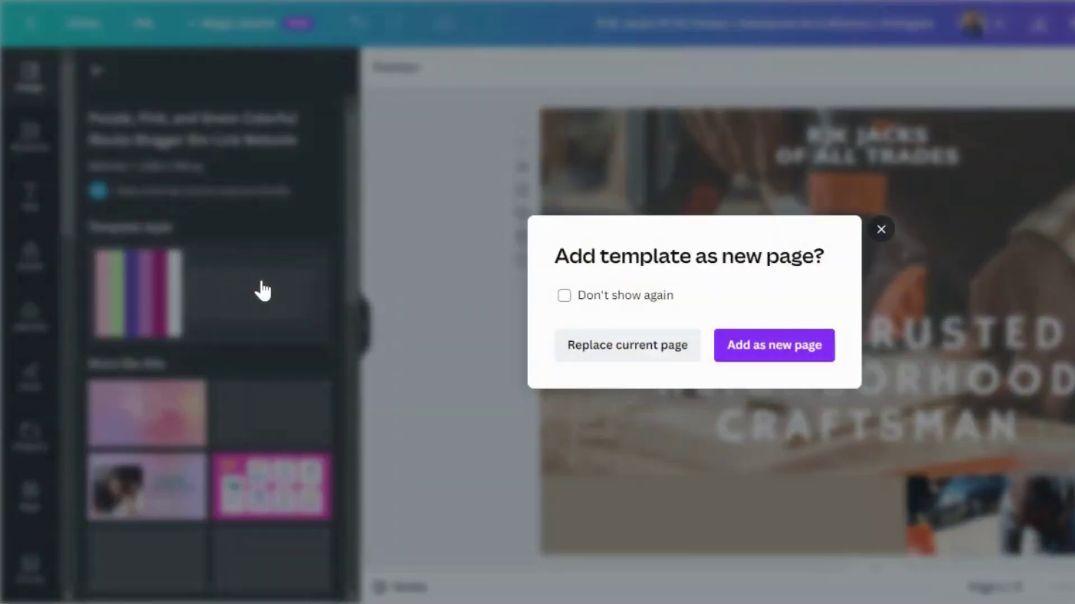
left_click(881, 230)
scroll(209, 337, "down", 1)
scroll(211, 343, "down", 2)
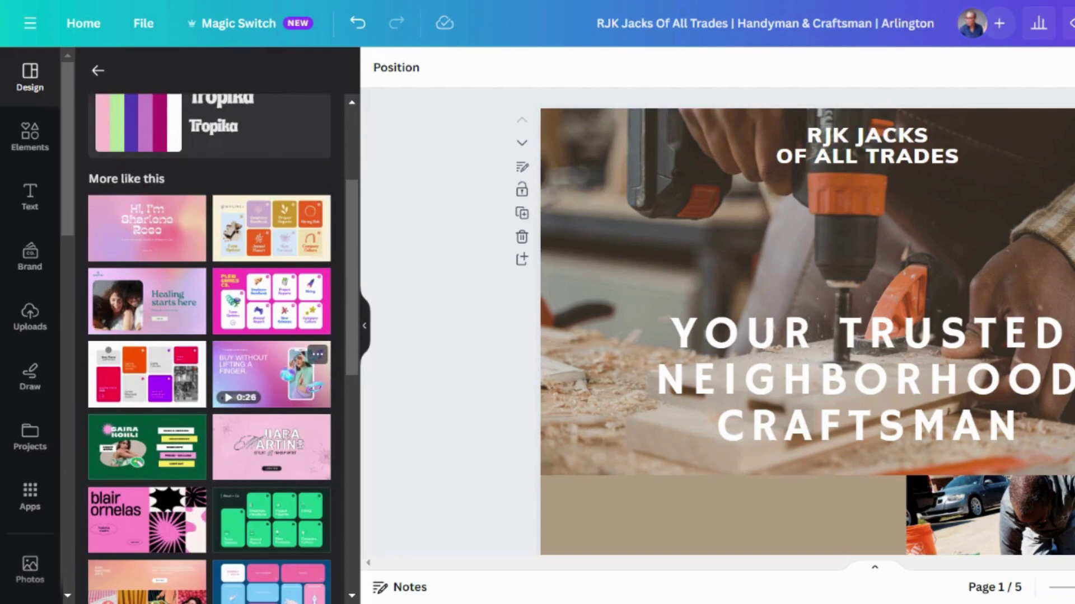
scroll(169, 352, "down", 3)
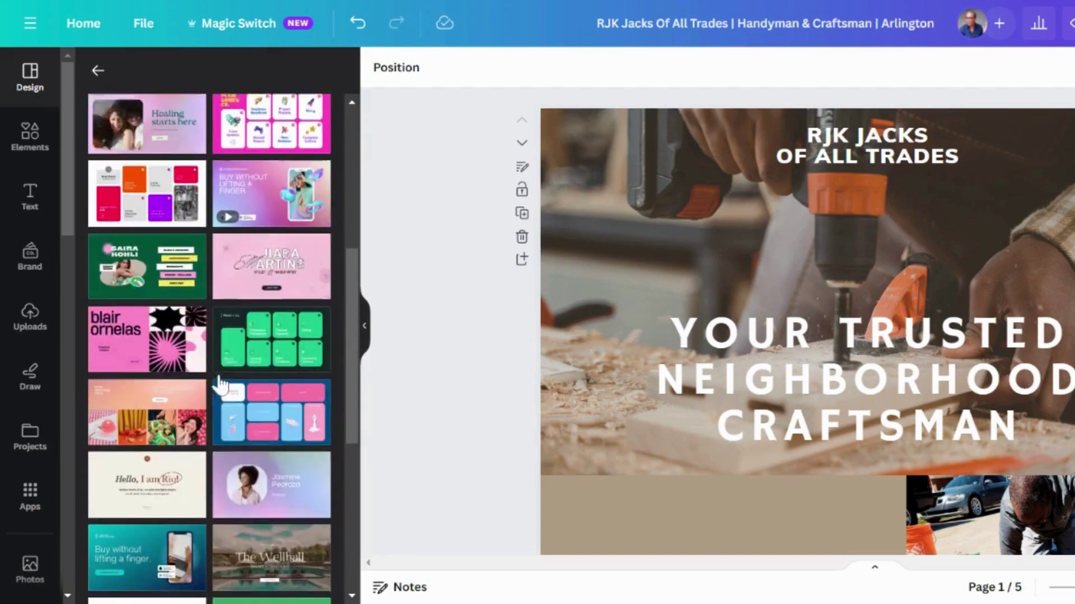
scroll(252, 431, "down", 2)
scroll(257, 479, "down", 1)
- View the colourful bio-link template's details and return to the Text block results
left_click(253, 468)
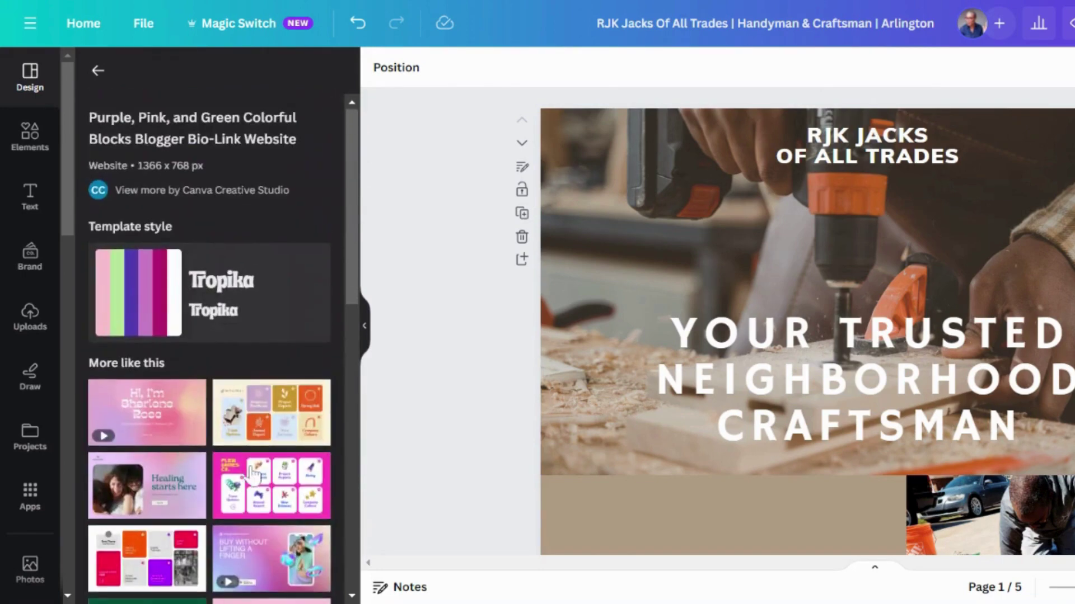
left_click(98, 71)
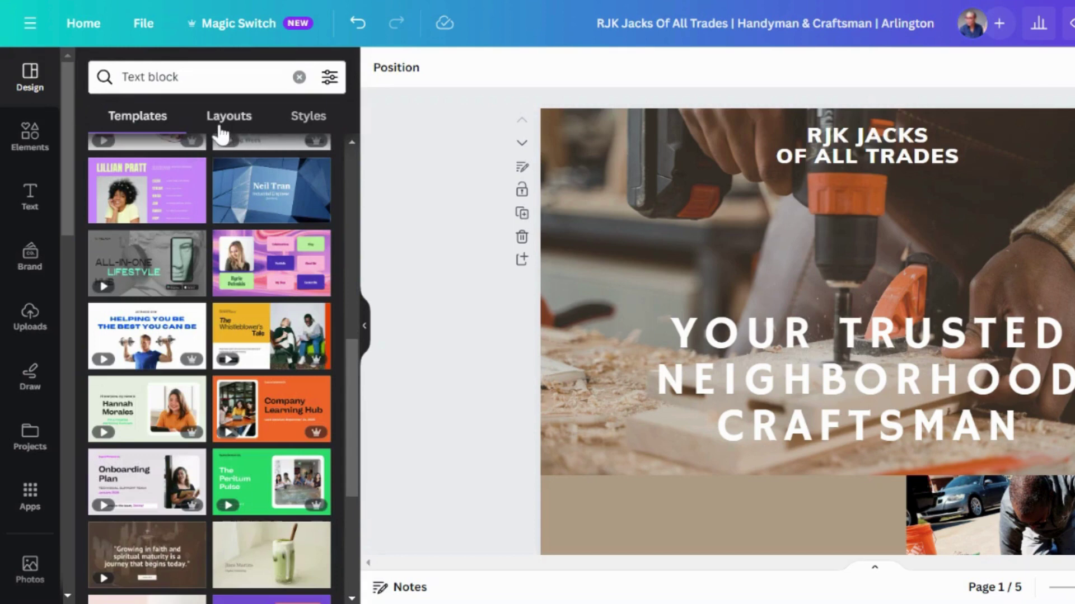
scroll(537, 343, "down", 2)
scroll(576, 336, "down", 1)
scroll(578, 331, "down", 2)
scroll(582, 338, "down", 2)
scroll(582, 344, "down", 3)
- Add a blank page after page 3 and filter website templates to Services
left_click(519, 257)
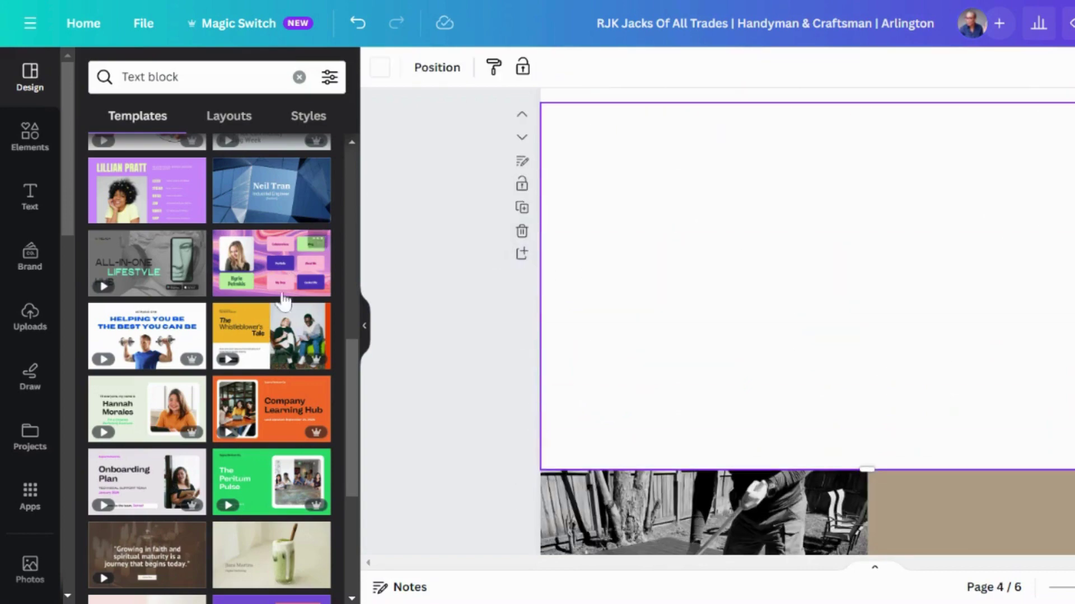
scroll(216, 208, "up", 5)
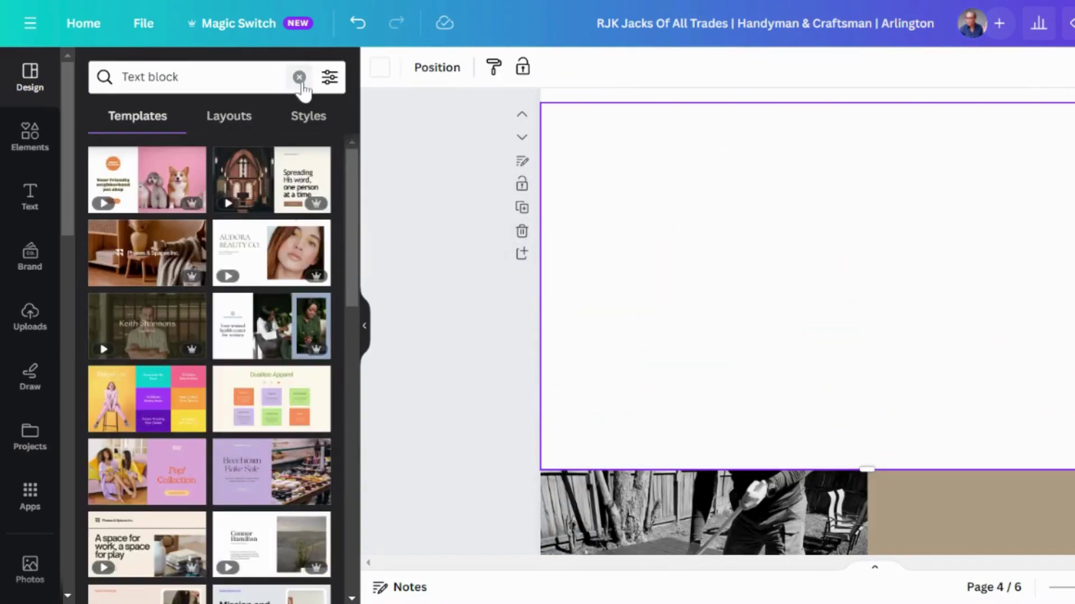
left_click(299, 76)
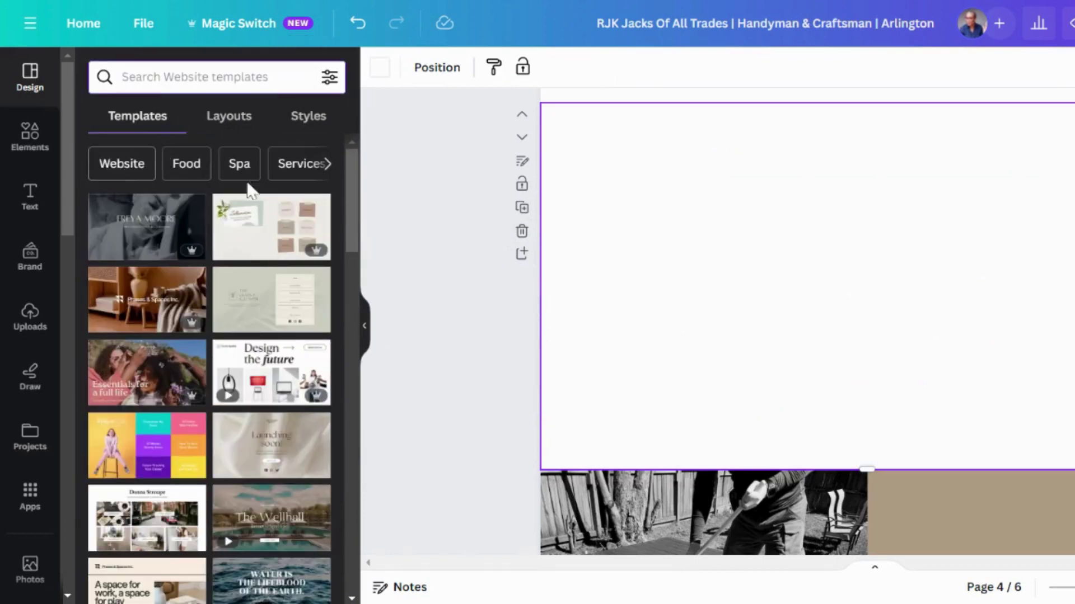
left_click(307, 166)
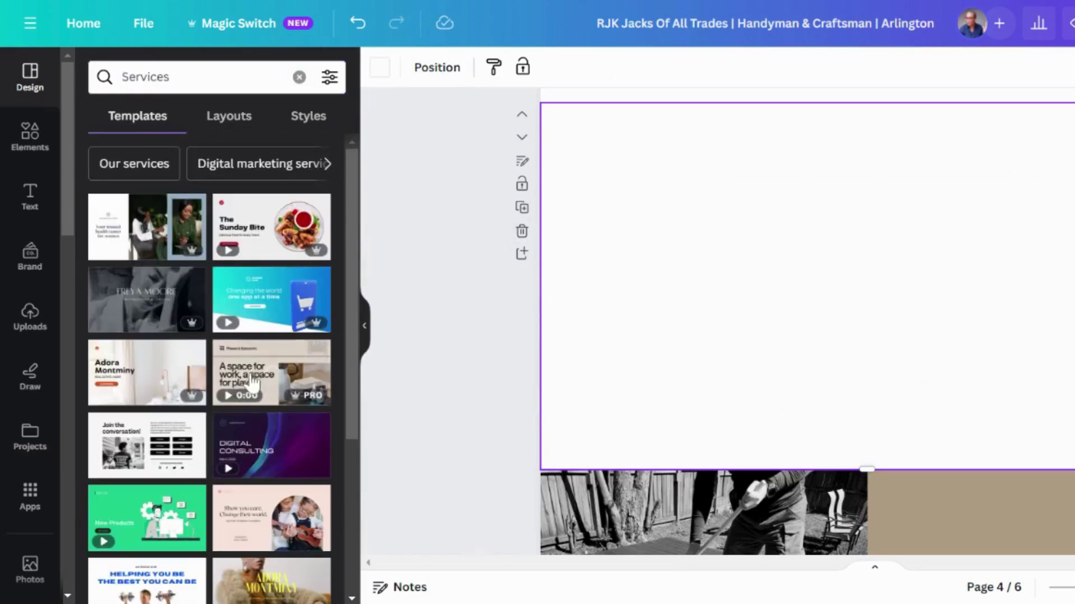
- Apply the dark consultancy template's Work with Me page to the blank page
left_click(129, 300)
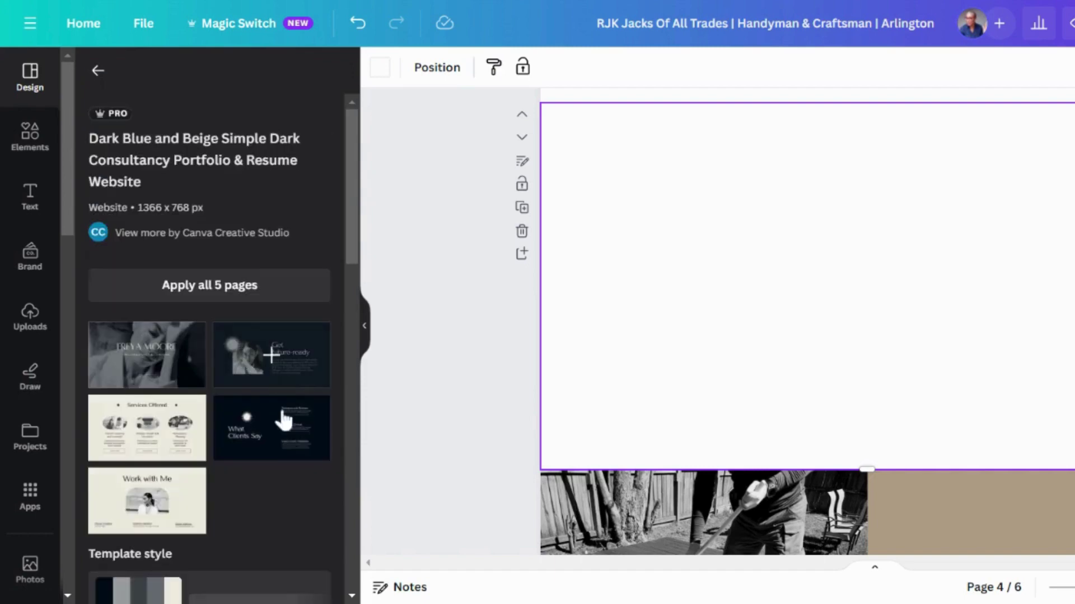
scroll(149, 344, "down", 2)
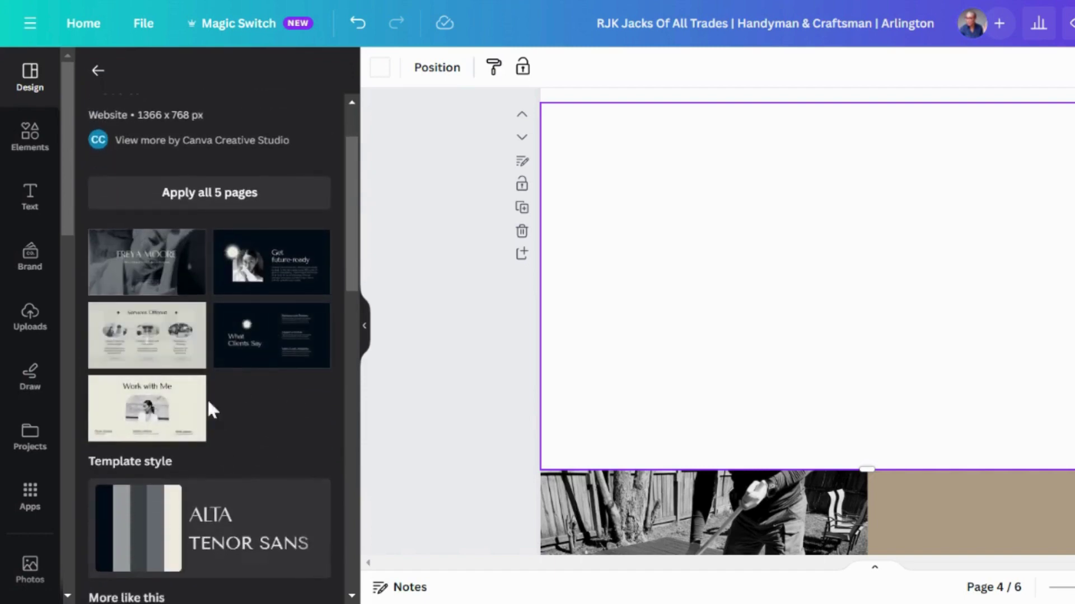
left_click(148, 386)
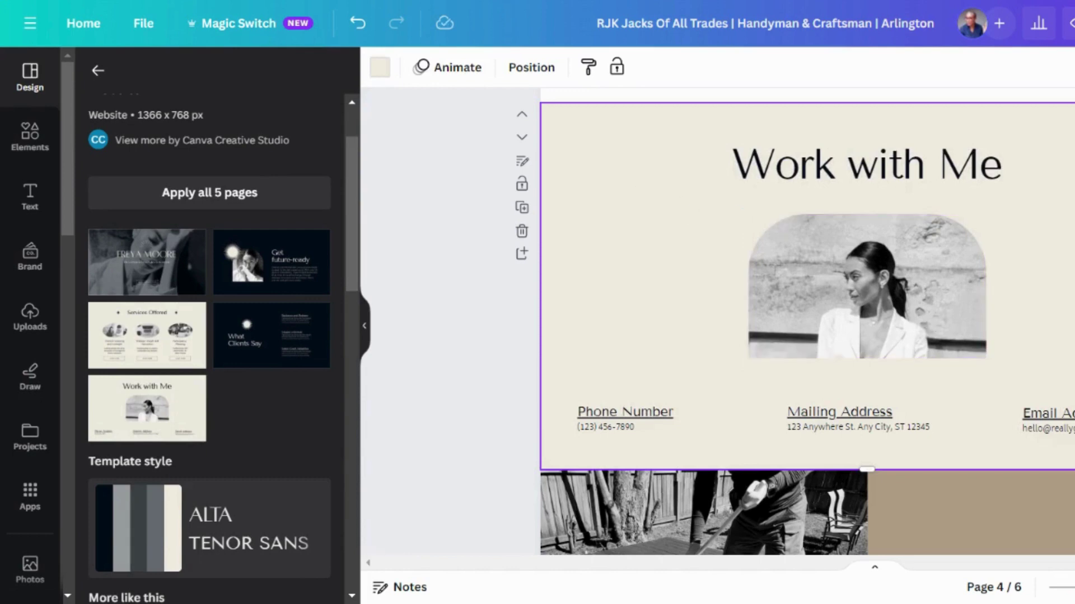
left_click(97, 70)
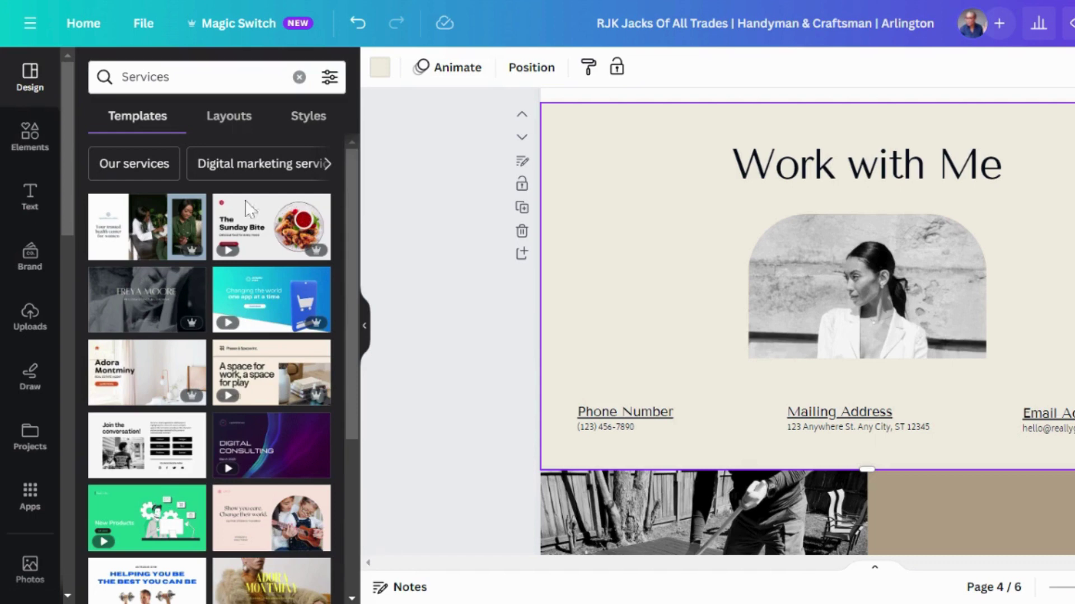
- Add a blank page after Work with Me and browse layout categories to Call-to-action
left_click(521, 253)
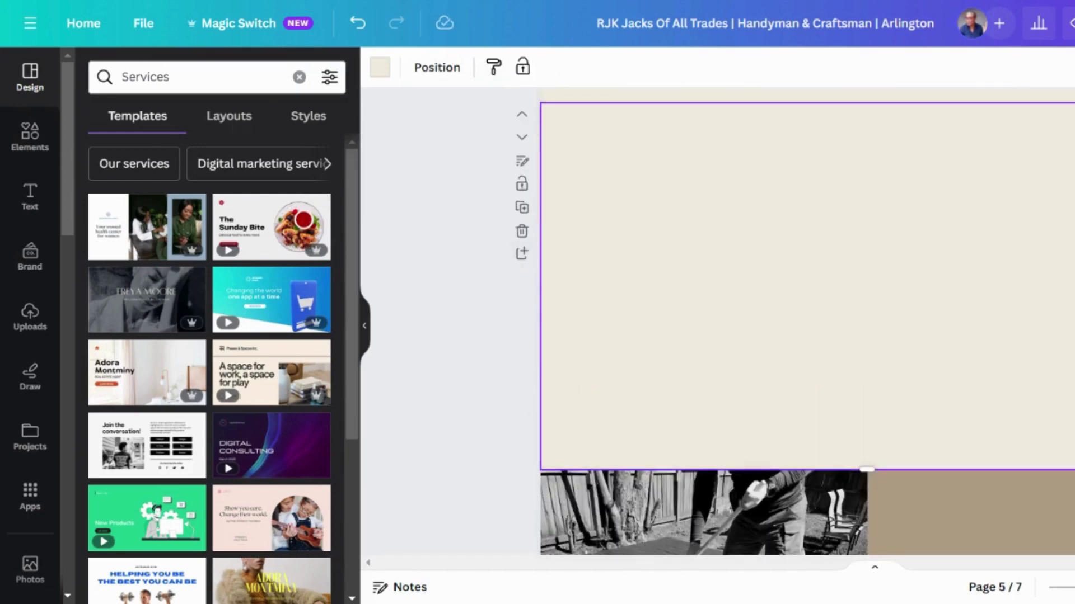
left_click(220, 122)
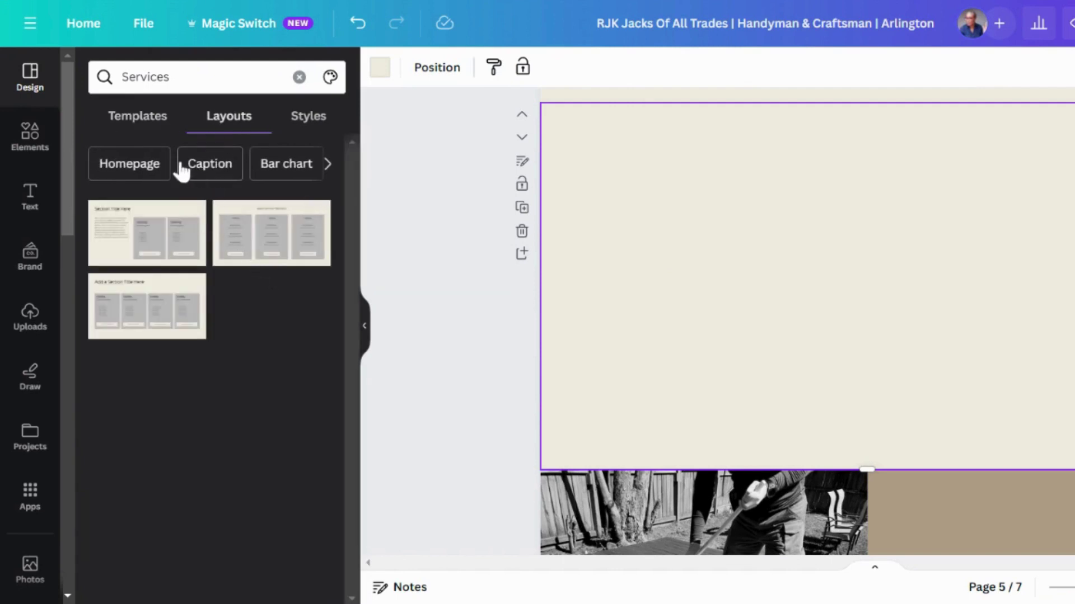
left_click(328, 165)
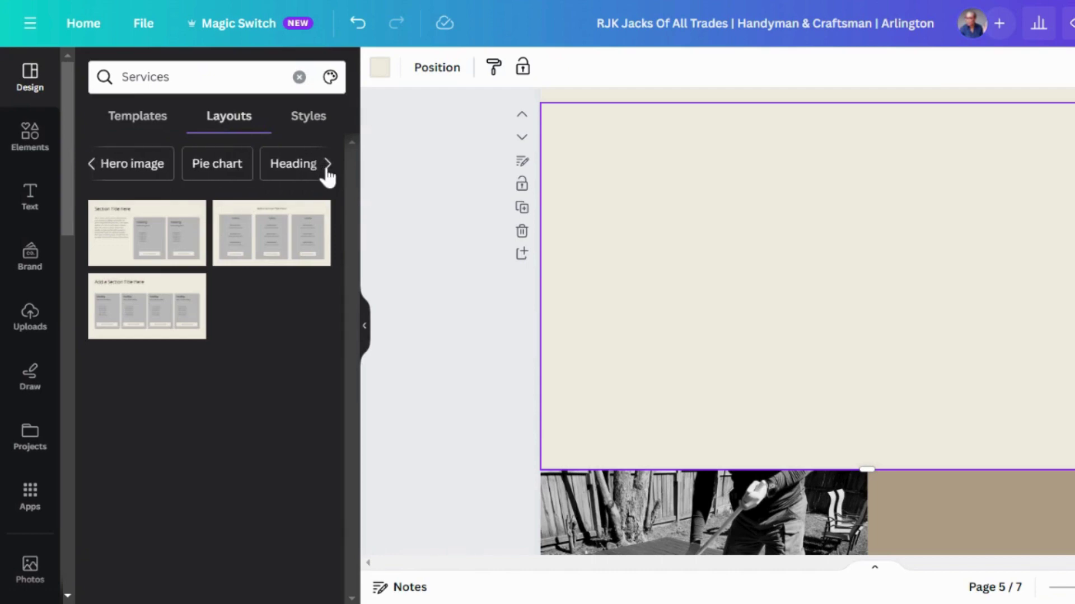
left_click(327, 168)
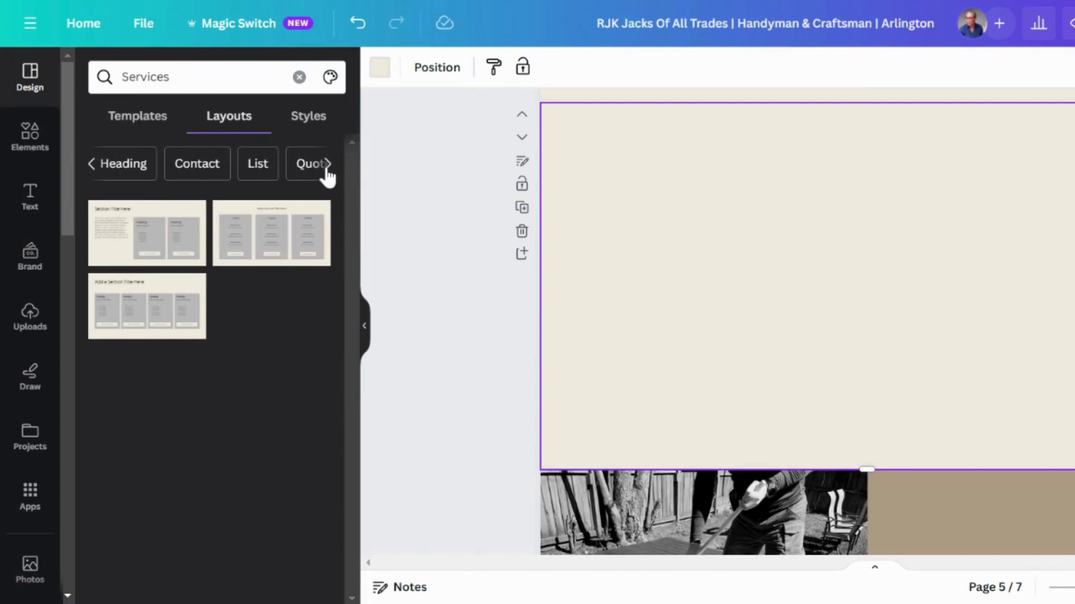
left_click(327, 168)
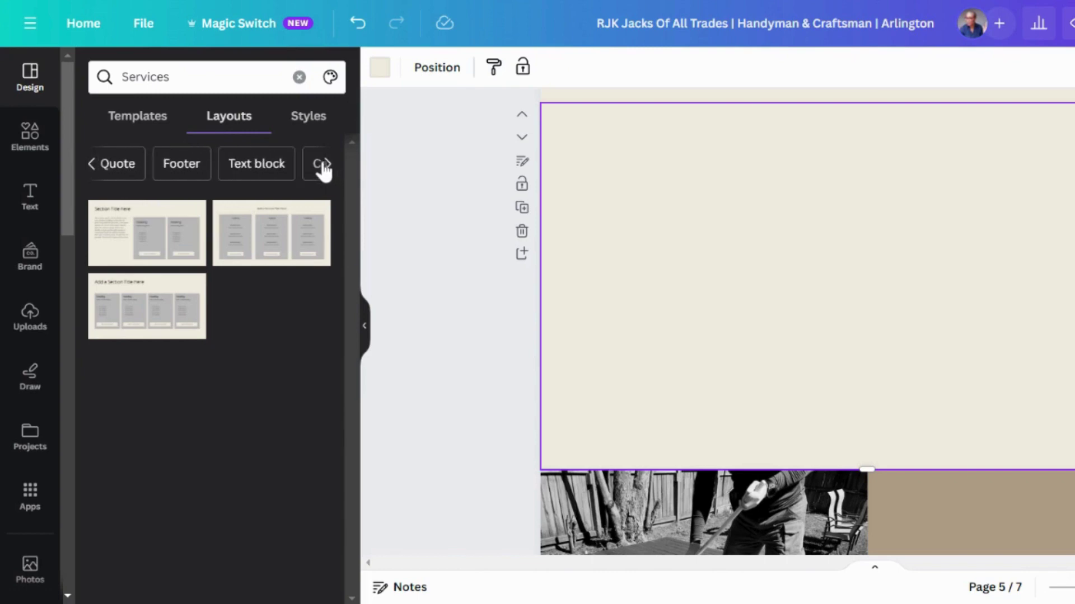
left_click(325, 167)
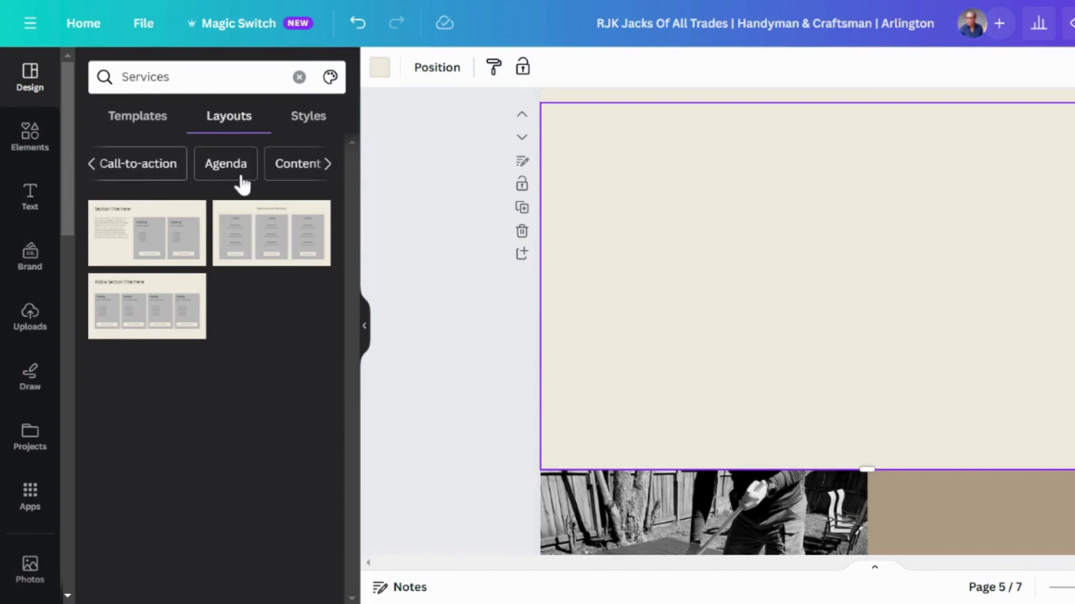
- Apply the Call-to-action laptop layout to the new blank page
left_click(115, 164)
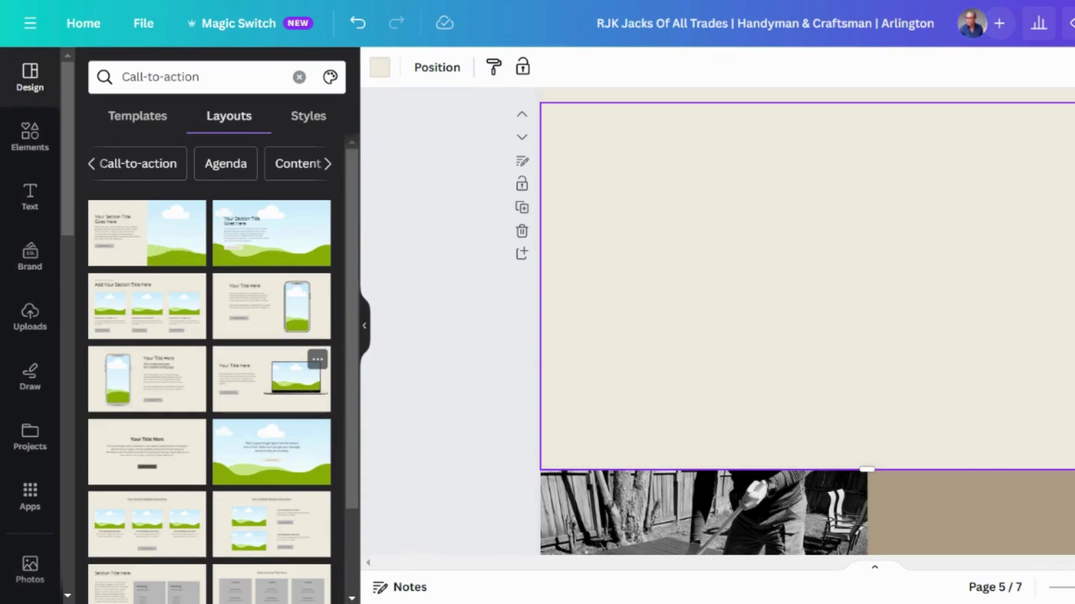
left_click(228, 380)
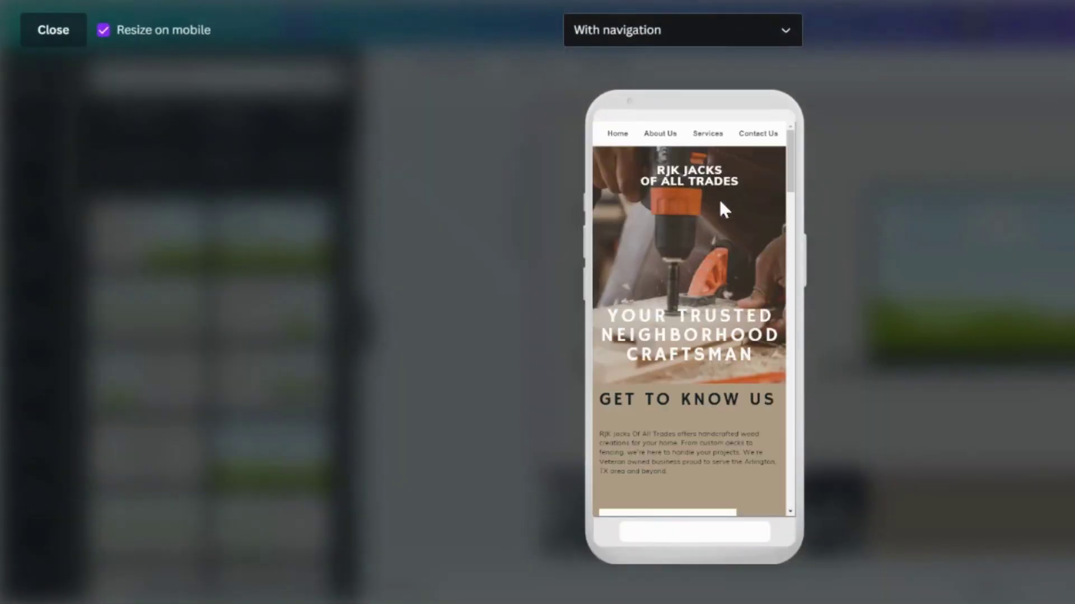
scroll(718, 204, "down", 5)
scroll(720, 245, "up", 5)
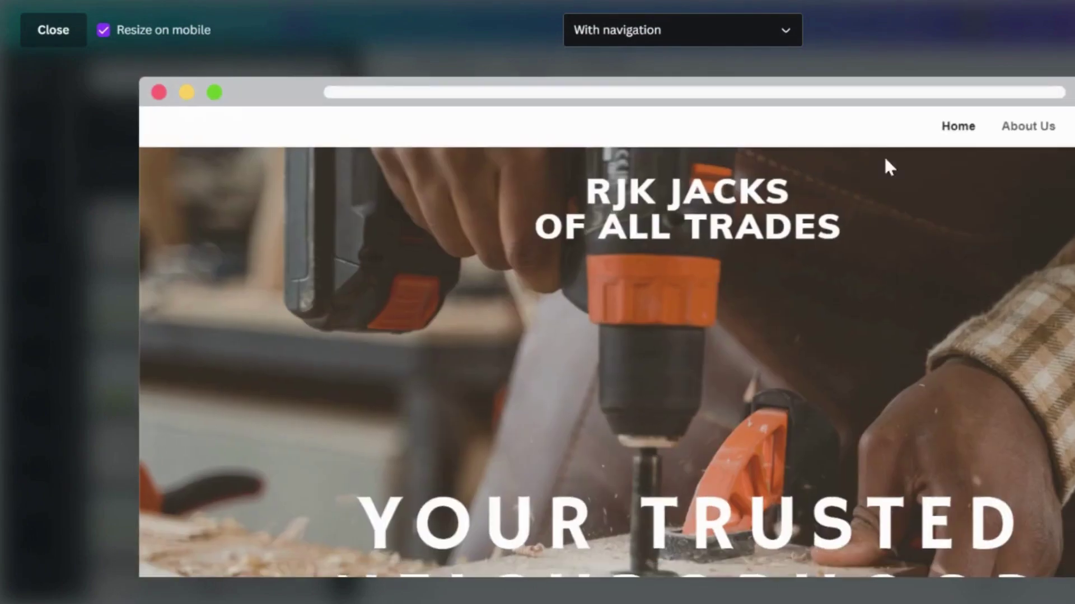
scroll(751, 258, "down", 6)
scroll(752, 257, "up", 5)
scroll(751, 257, "up", 1)
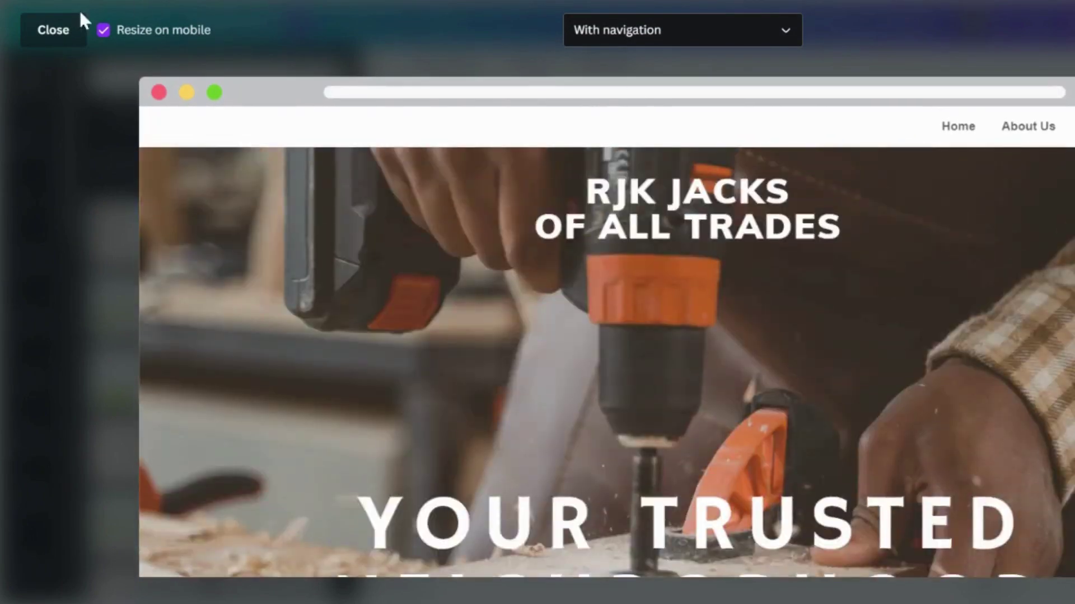
- Close the website preview and return to the editor on the laptop call-to-action page
left_click(41, 32)
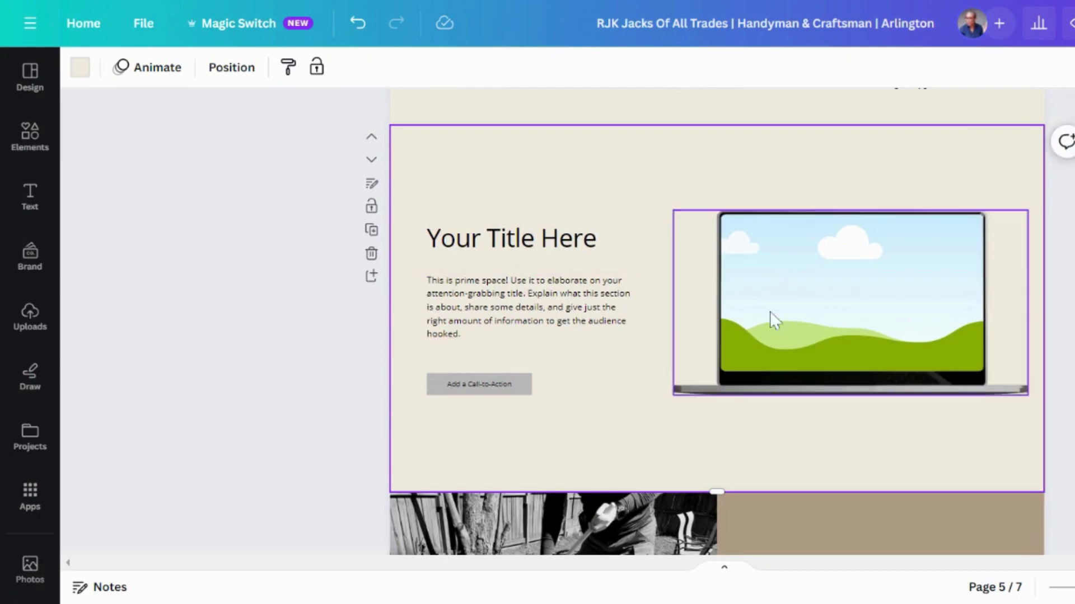
- Delete the laptop call-to-action page and the Work with Me page, leaving five pages
left_click(371, 254)
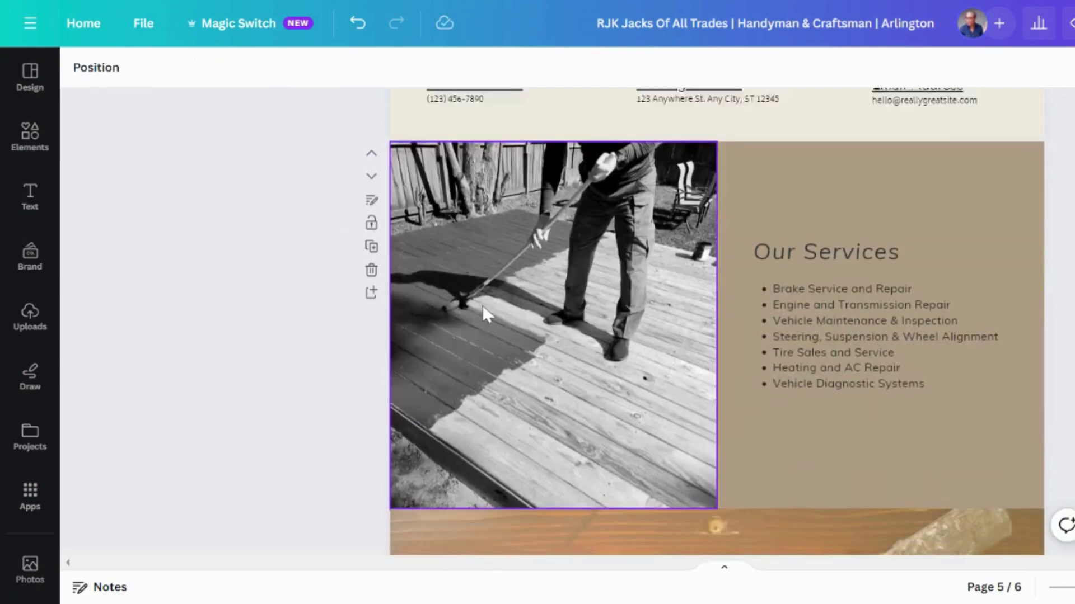
scroll(482, 305, "up", 5)
scroll(482, 306, "up", 2)
left_click(371, 350)
scroll(461, 336, "up", 3)
scroll(510, 327, "up", 2)
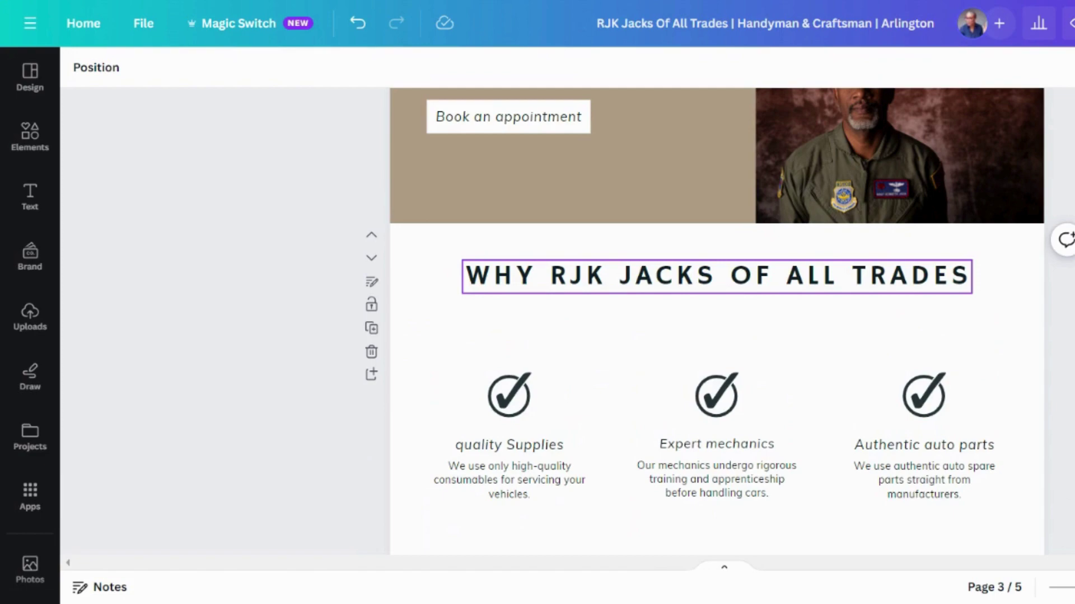
scroll(482, 336, "up", 2)
scroll(571, 353, "up", 8)
scroll(671, 372, "up", 2)
scroll(671, 372, "down", 3)
scroll(669, 375, "down", 4)
scroll(663, 379, "down", 1)
scroll(660, 377, "down", 5)
scroll(660, 376, "down", 4)
scroll(658, 374, "down", 2)
scroll(659, 373, "down", 1)
scroll(658, 374, "down", 1)
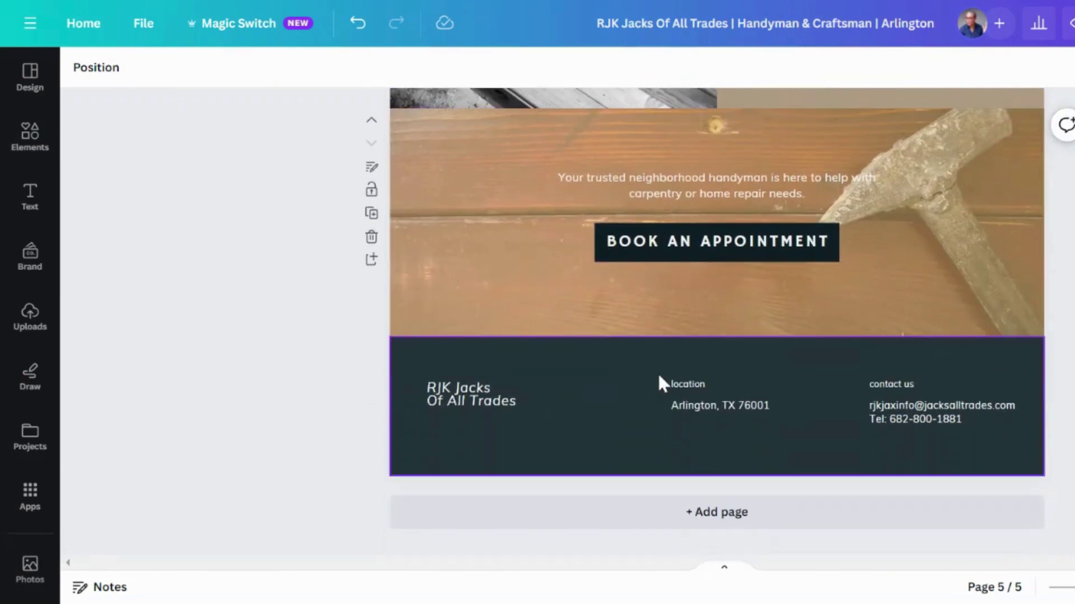